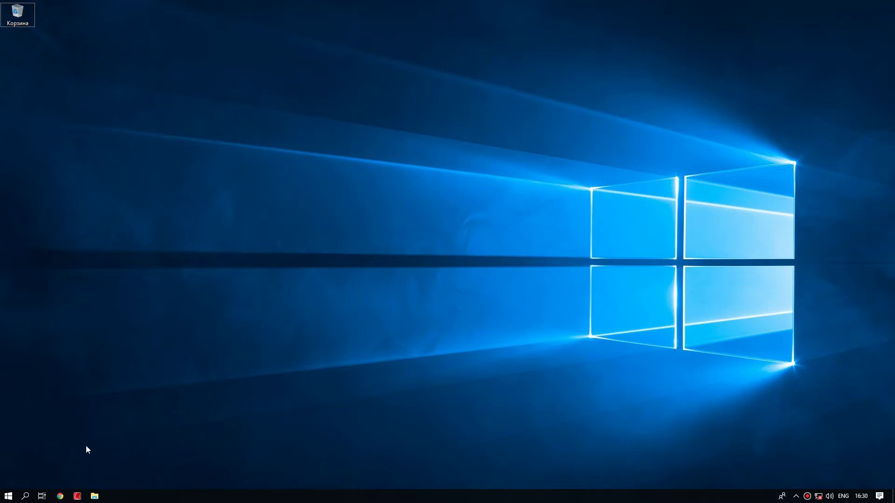
Open Microsoft Edge and bring up the Коннект Менеджер modem connection window
left_click(8, 495)
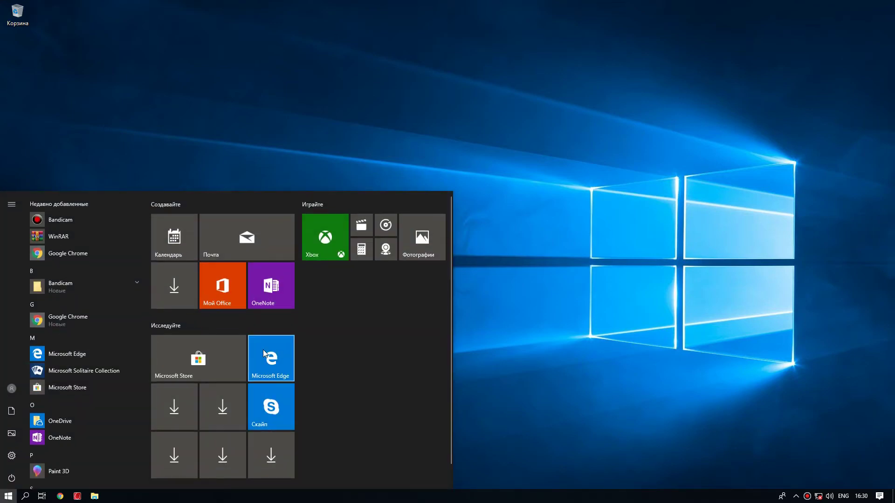
left_click(273, 358)
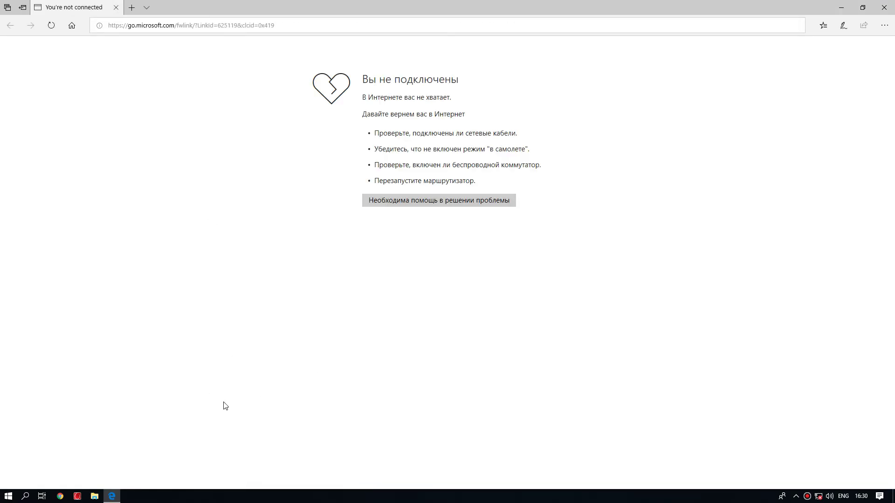
left_click(77, 496)
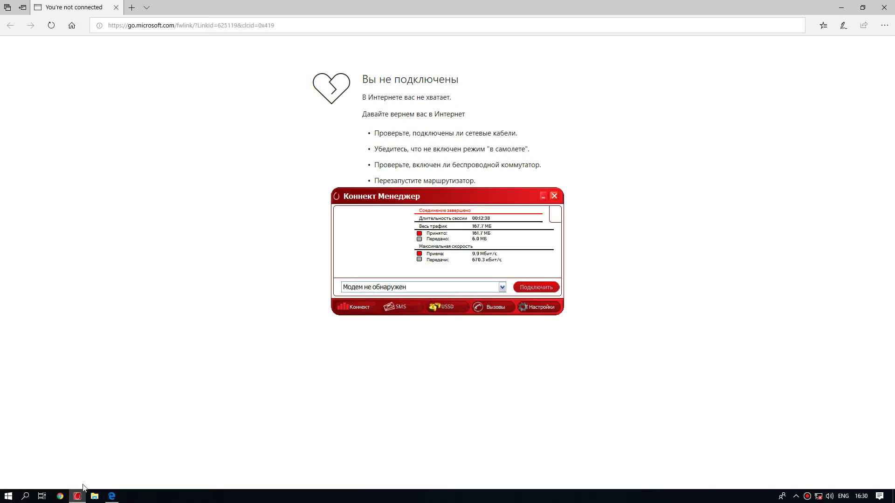
left_click_drag(455, 199, 404, 249)
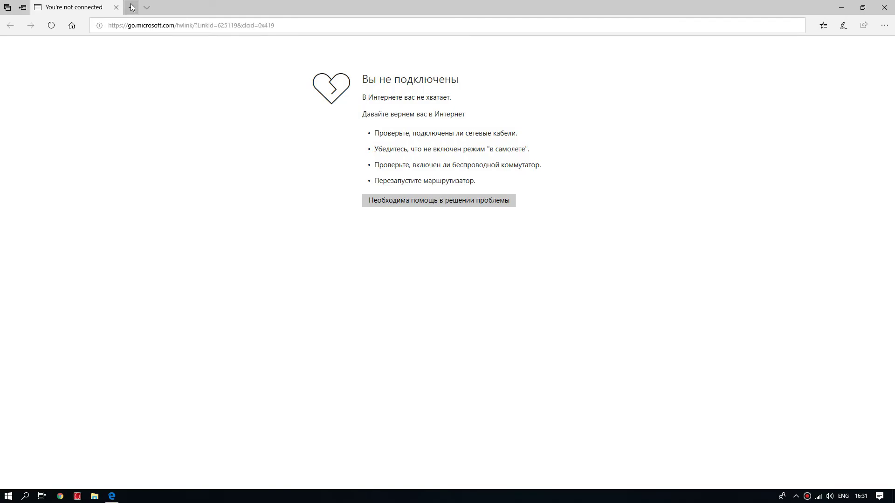
Load google.ru in a new Edge tab
left_click(132, 7)
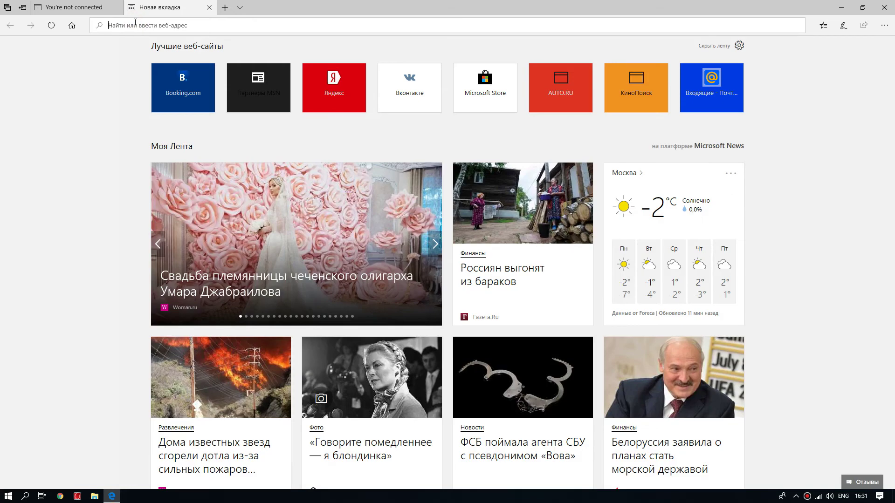
type("goo")
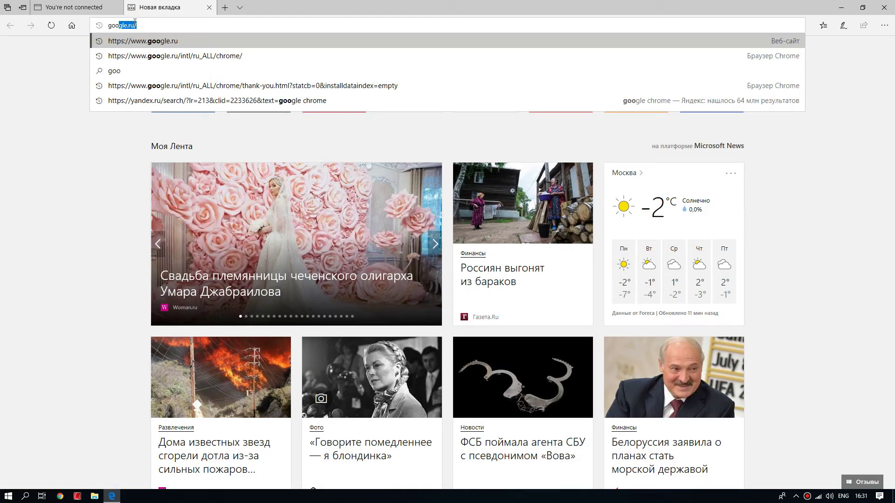
type("gle.ru/")
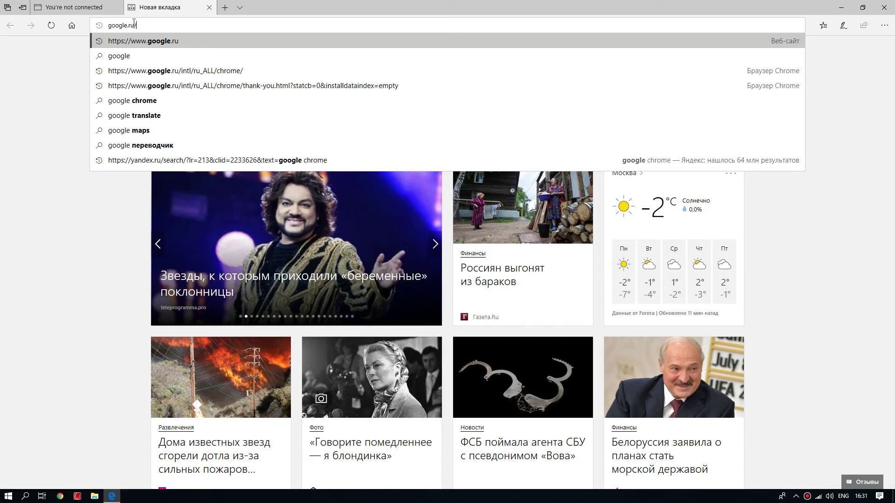
key("Return")
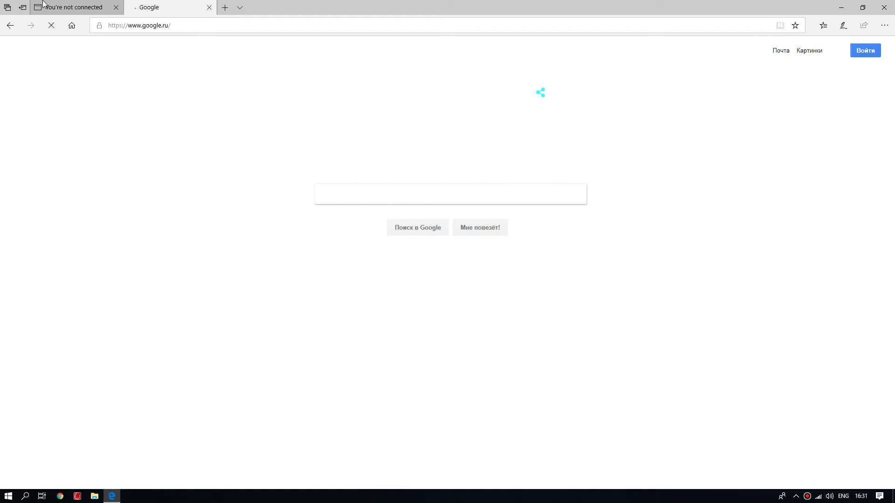
Search Google for "google chrome"
left_click(347, 194)
type("g")
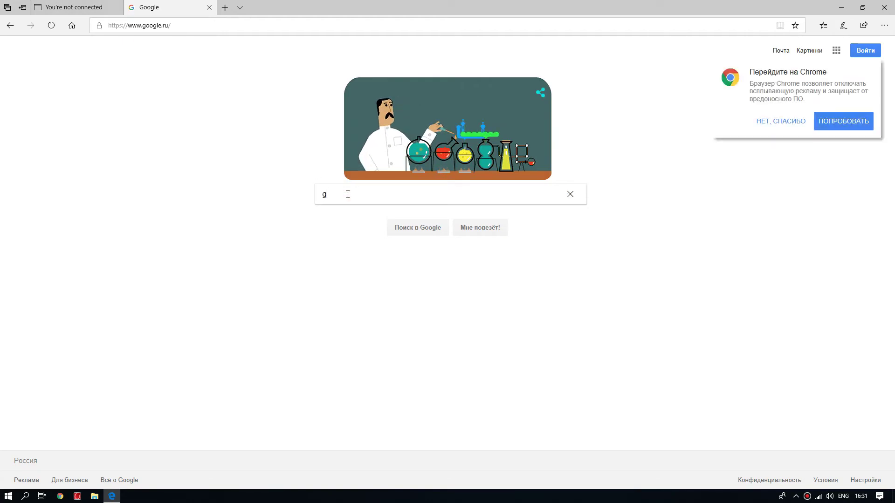
type("oogle ")
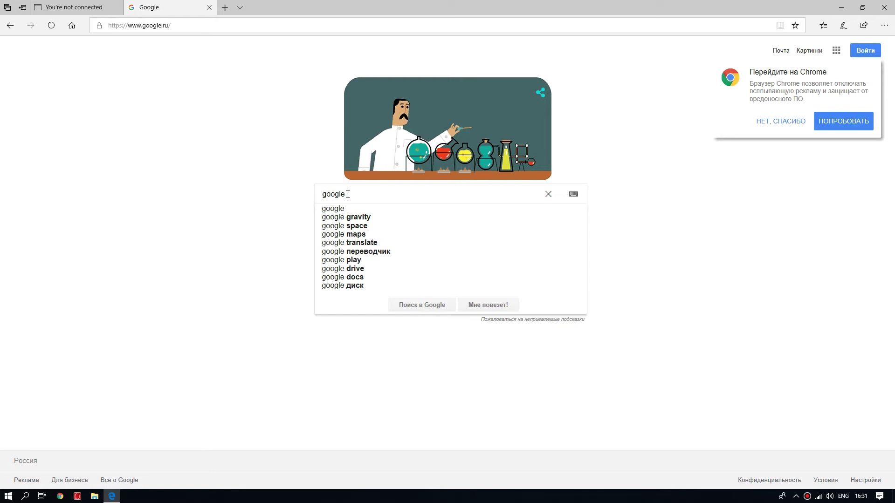
type("chrome")
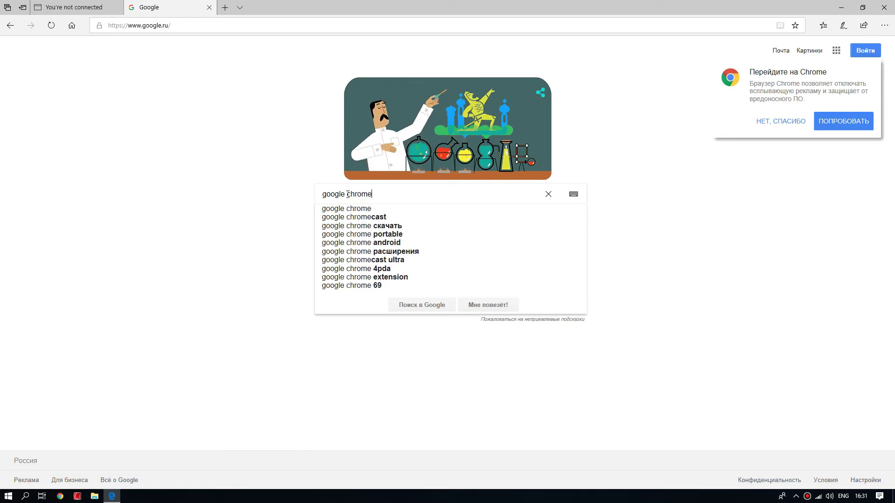
key("Return")
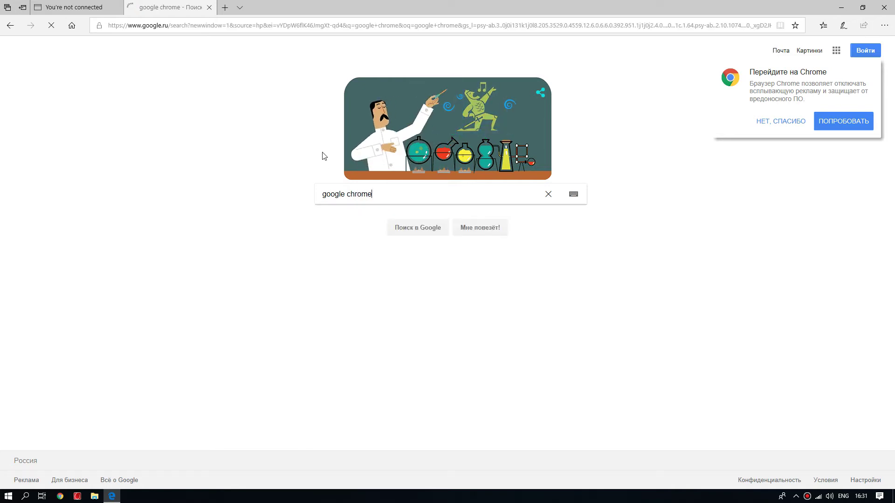
Open the official Chrome page from the search results, close the other tabs and request the Chrome download
left_click(142, 122)
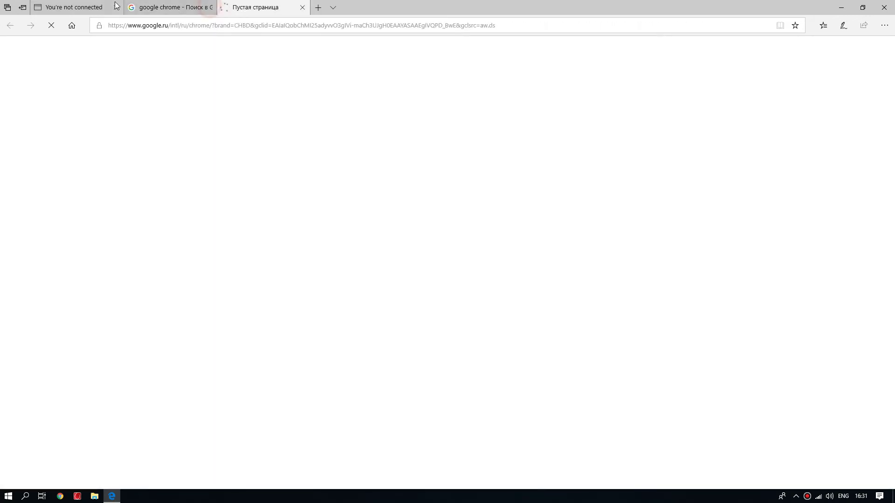
left_click(209, 8)
left_click(117, 7)
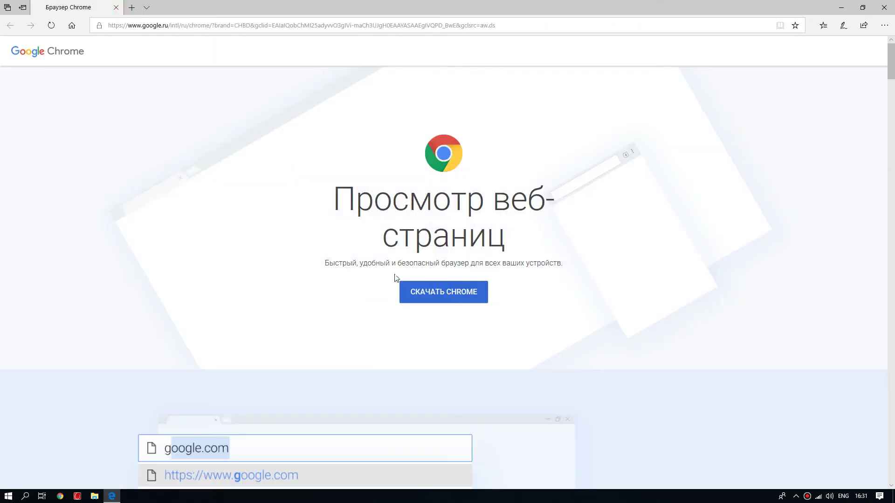
left_click(447, 296)
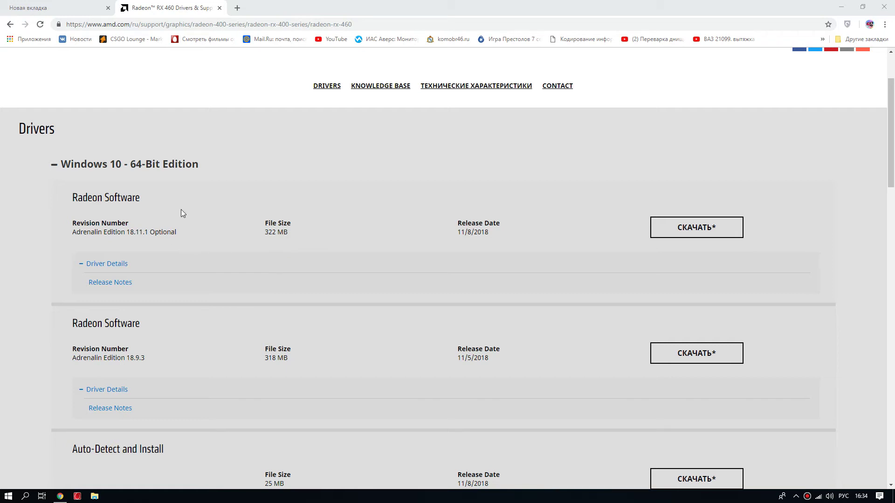
Download Radeon Software Adrenalin Edition 18.11.1 Optional for 64-bit Windows 10 from the Radeon RX 460 drivers page
left_click(692, 233)
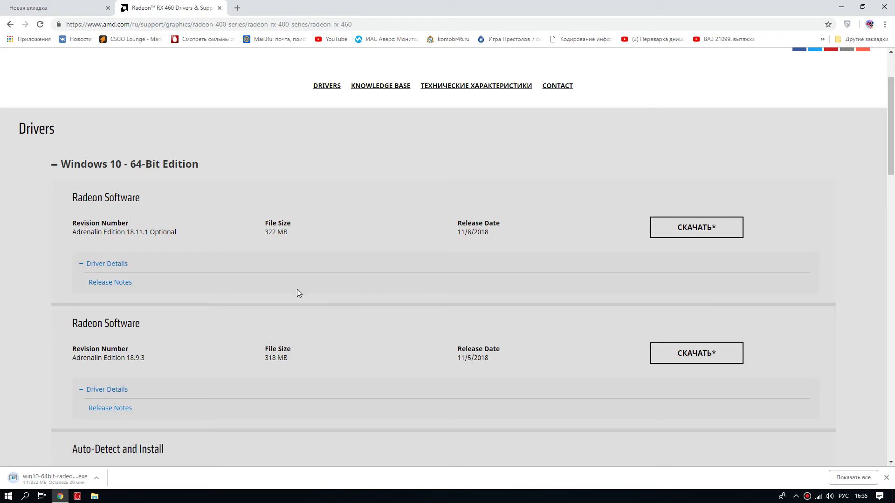
left_click(291, 498)
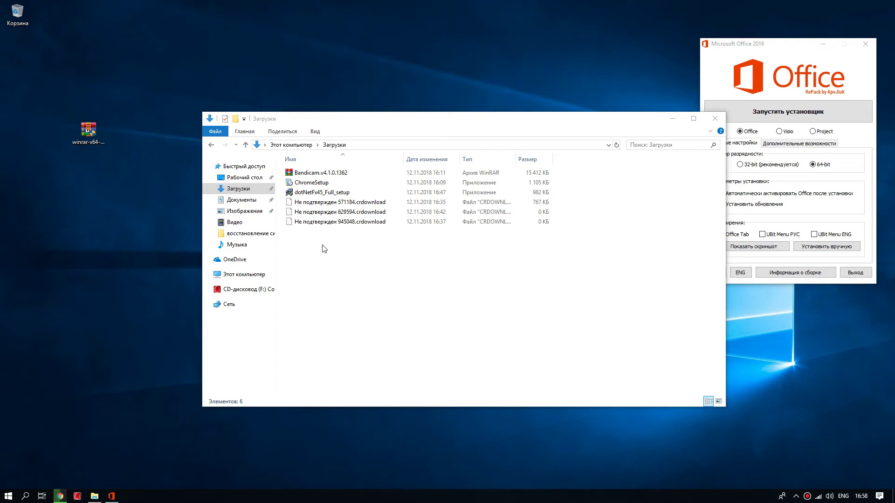
Move the WinRAR installer from the desktop to the Recycle Bin and rearrange the Downloads and Microsoft Office 2016 windows
left_click_drag(90, 135, 18, 13)
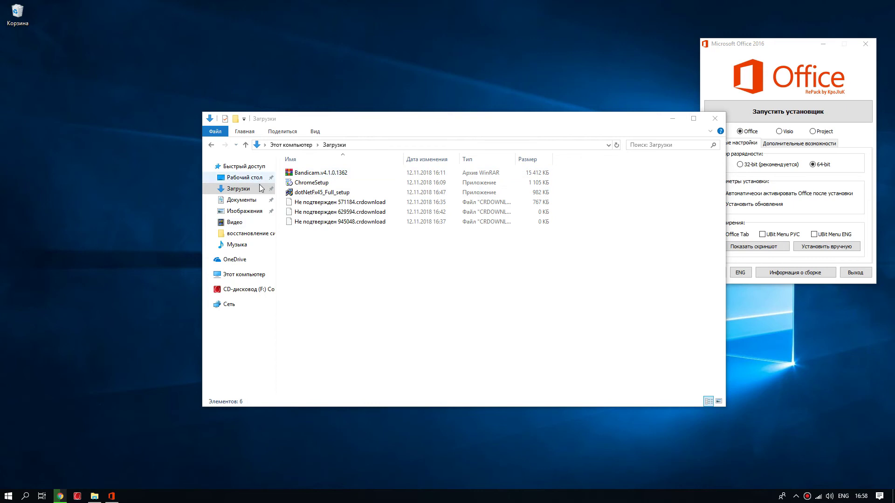
left_click_drag(549, 121, 414, 111)
left_click_drag(773, 47, 641, 94)
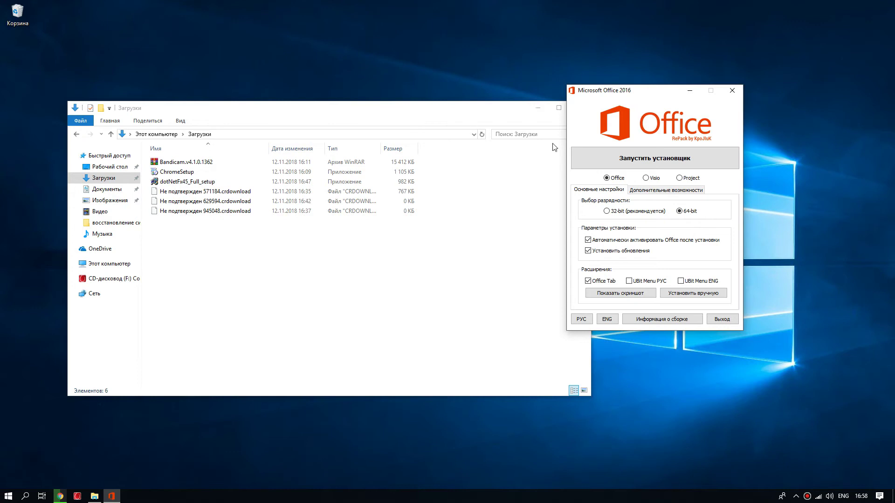
left_click_drag(645, 90, 481, 76)
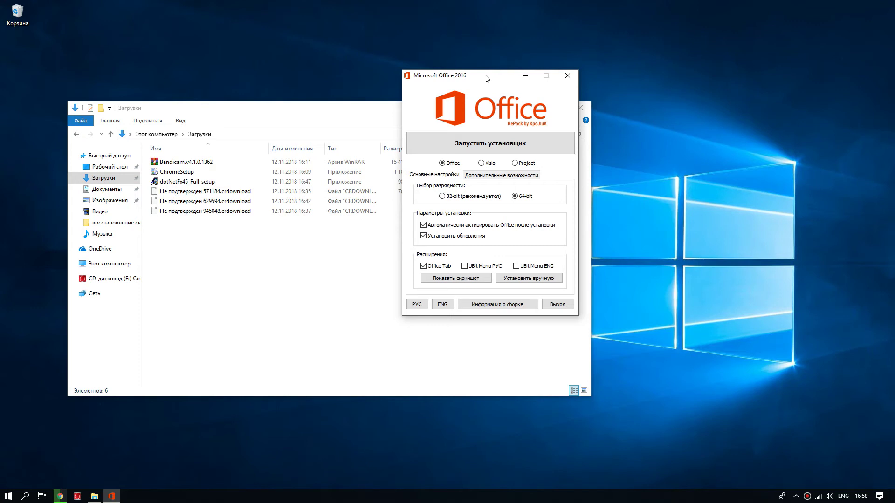
left_click_drag(484, 76, 580, 54)
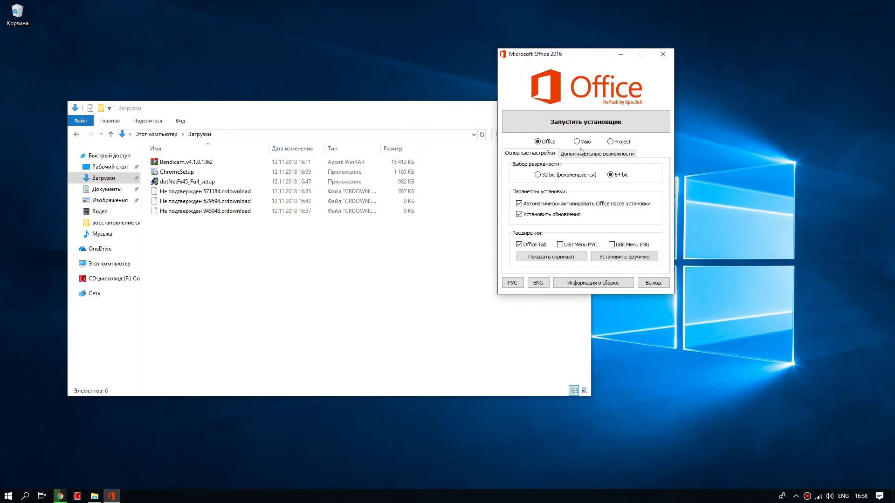
Choose Russian as the language and launch the Microsoft Office 2016 installer
left_click(513, 282)
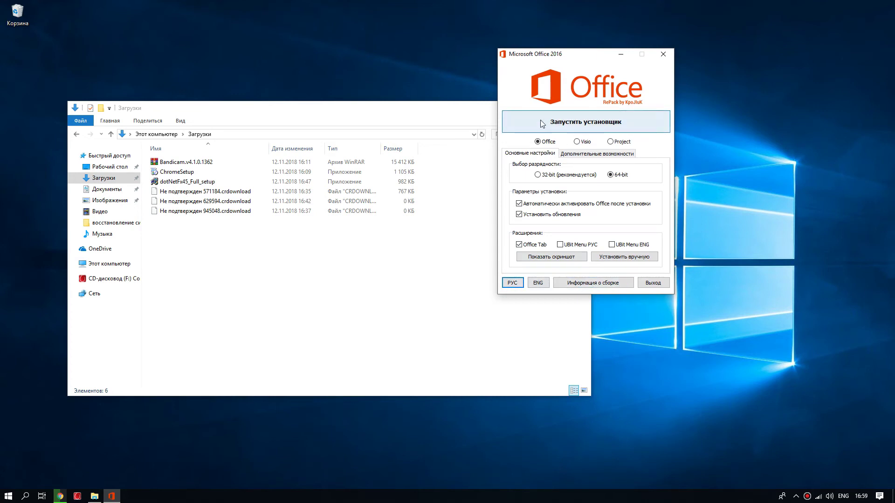
left_click(577, 124)
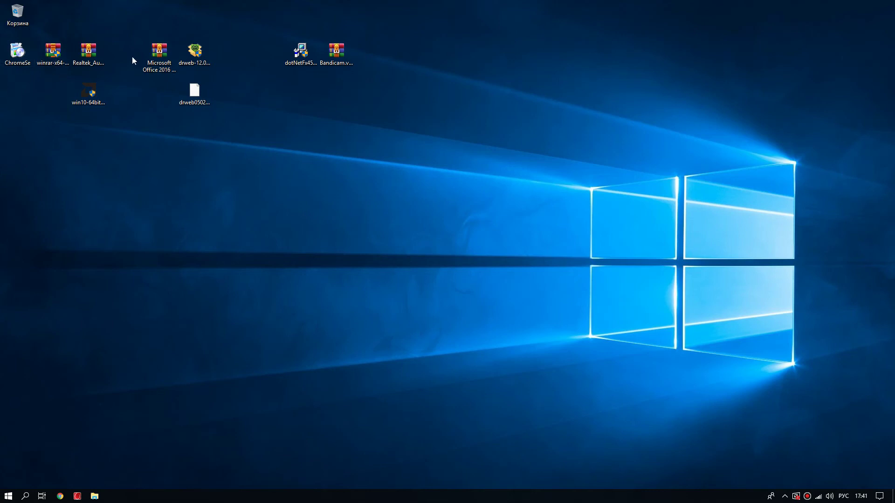
Move the dotNetFx45_Full_setup icon one place closer to the Dr.Web files on the desktop
left_click_drag(219, 27, 177, 112)
left_click(274, 99)
left_click_drag(295, 66, 261, 65)
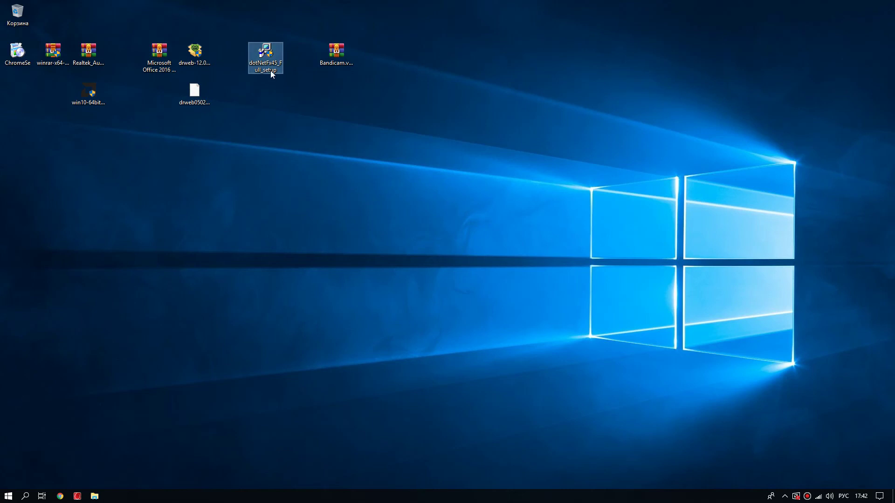
Run the drweb-12.0-ss-win installer and start installing Dr.Web Security Space with the specified key file
left_click(194, 54)
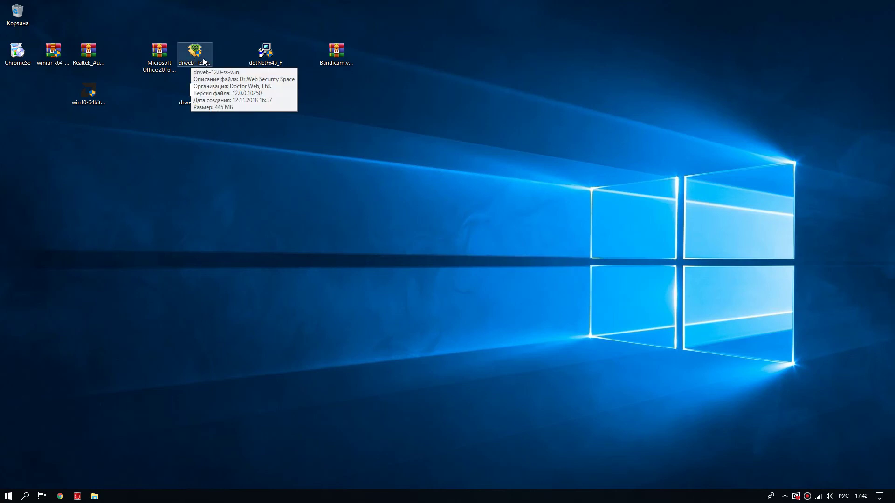
left_click(174, 126)
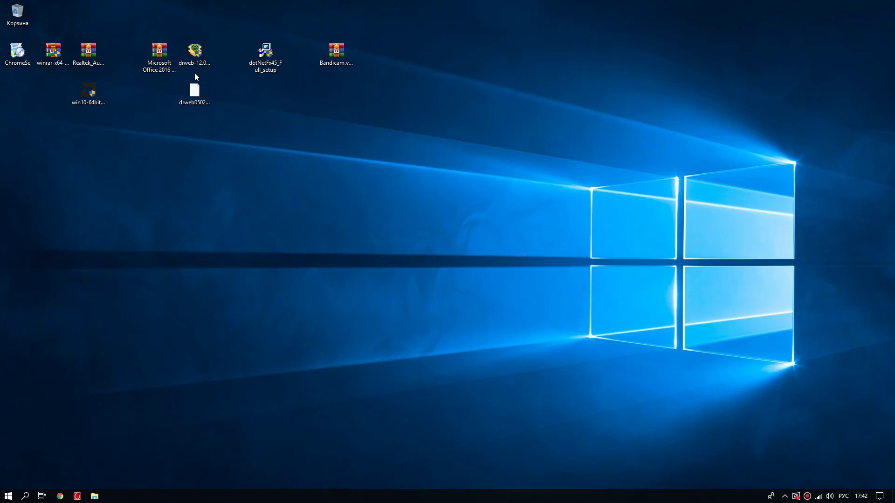
double_click(194, 50)
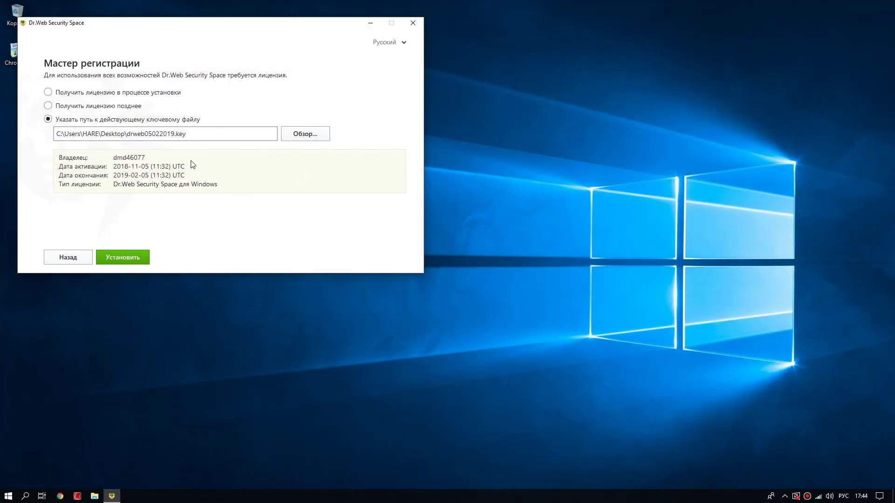
left_click(119, 259)
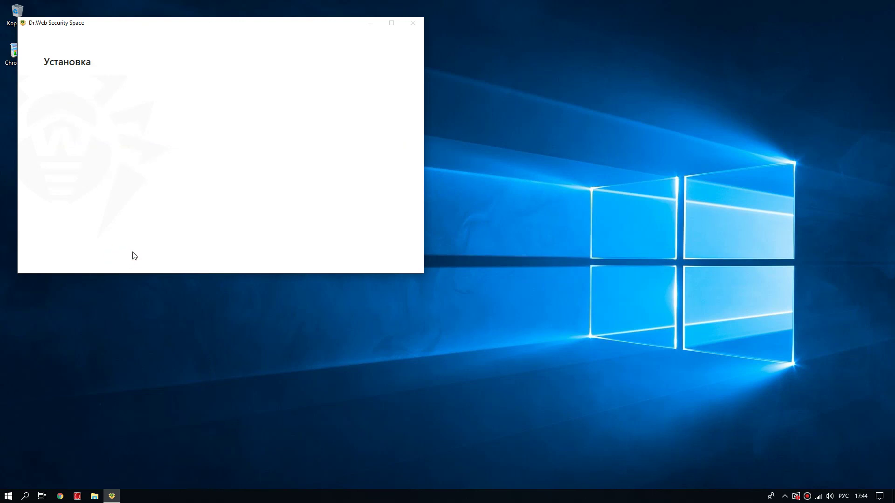
left_click_drag(222, 24, 454, 118)
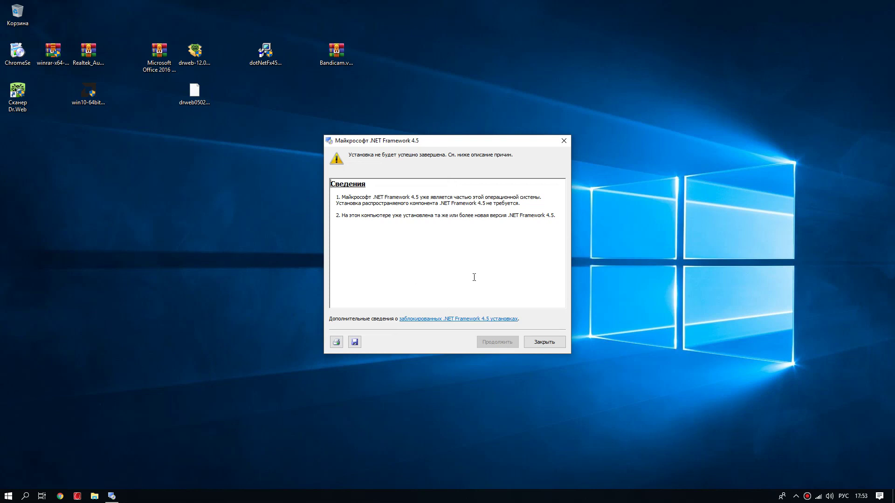
Close the Microsoft .NET Framework 4.5 setup window and return to the desktop installers
left_click(541, 342)
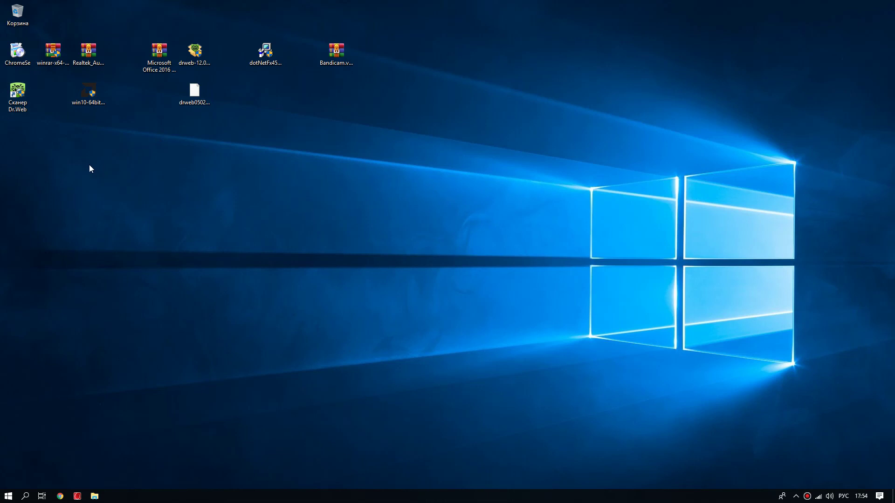
left_click_drag(20, 156, 348, 39)
left_click(397, 43)
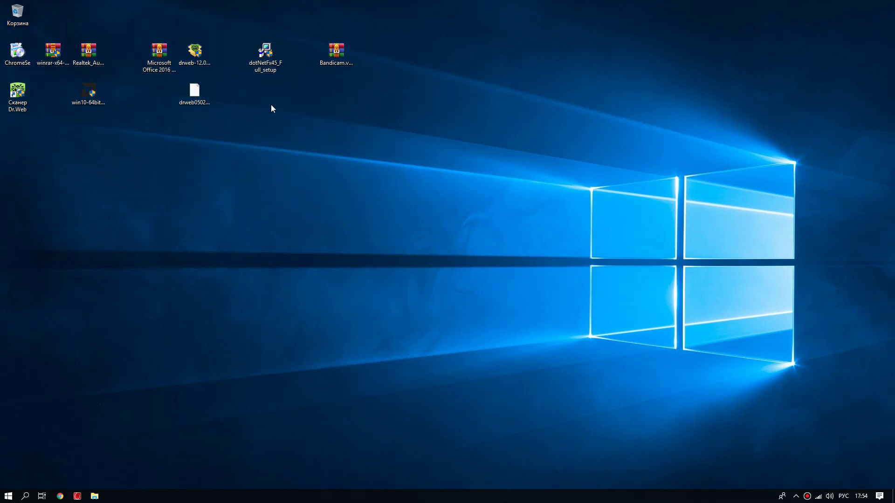